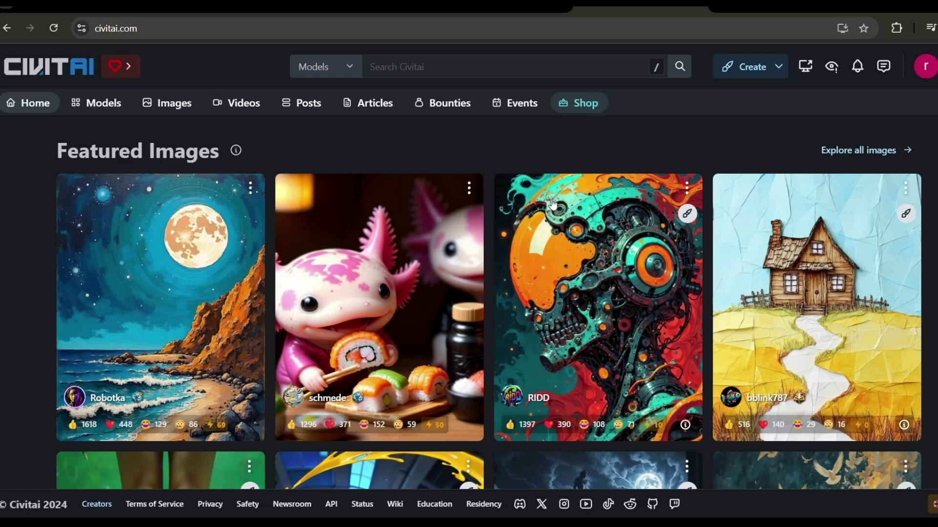
scroll(553, 204, "down", 3)
scroll(553, 194, "down", 3)
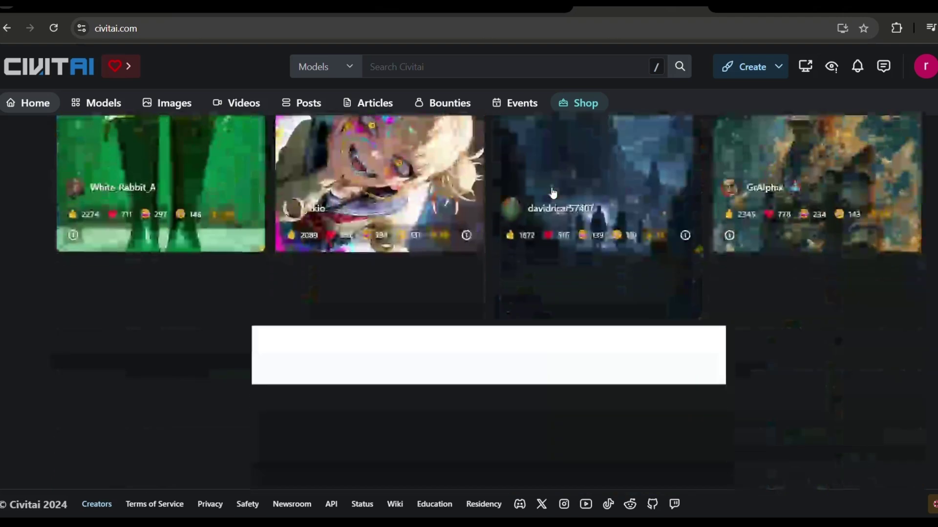
scroll(553, 192, "down", 1)
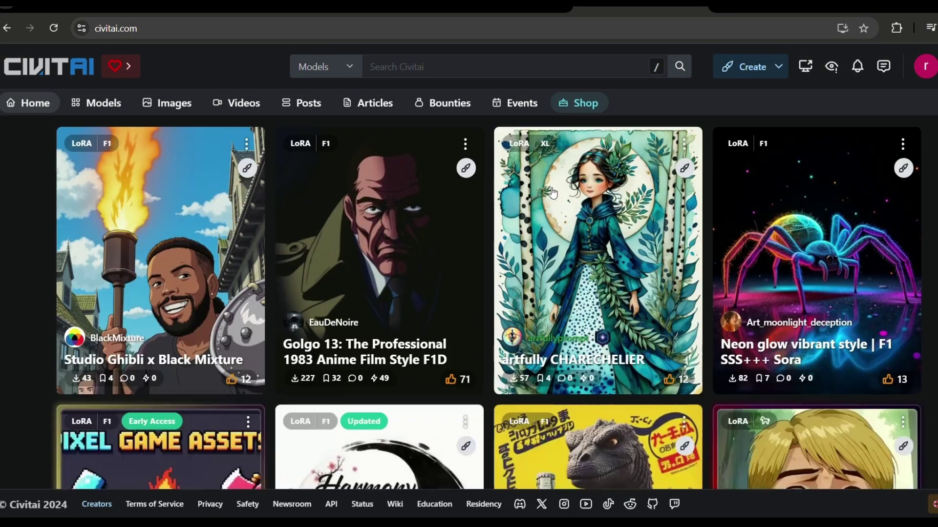
scroll(553, 193, "down", 2)
scroll(553, 194, "down", 3)
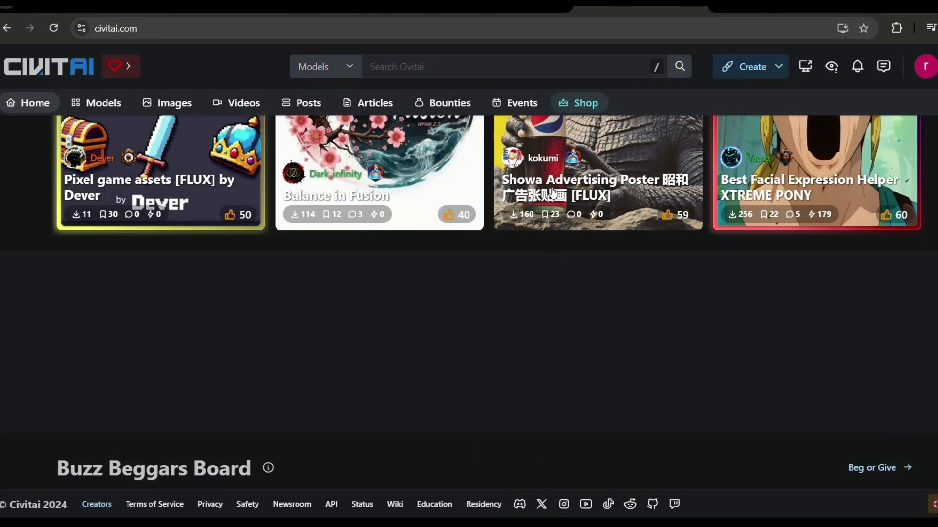
scroll(552, 195, "down", 5)
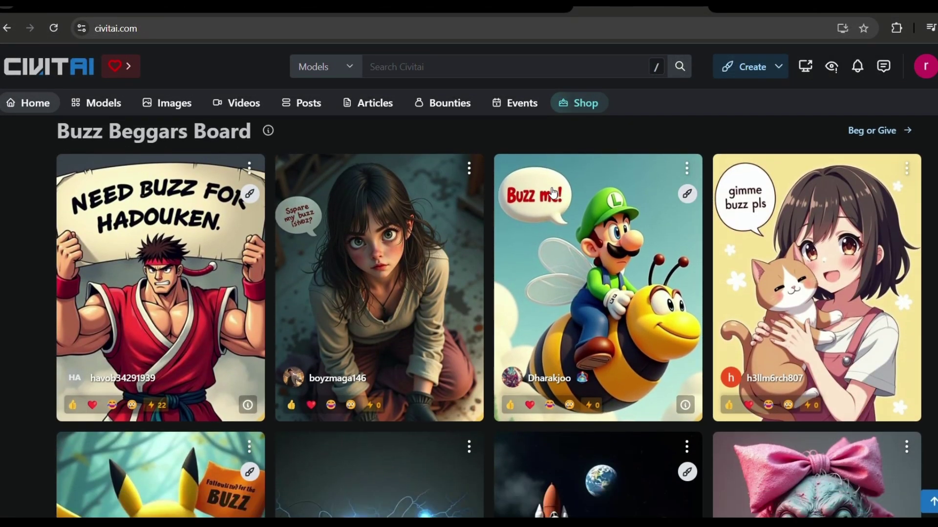
Step: Open the image generator, compare its Video and Image modes, and begin replacing DreamShaper
left_click(766, 65)
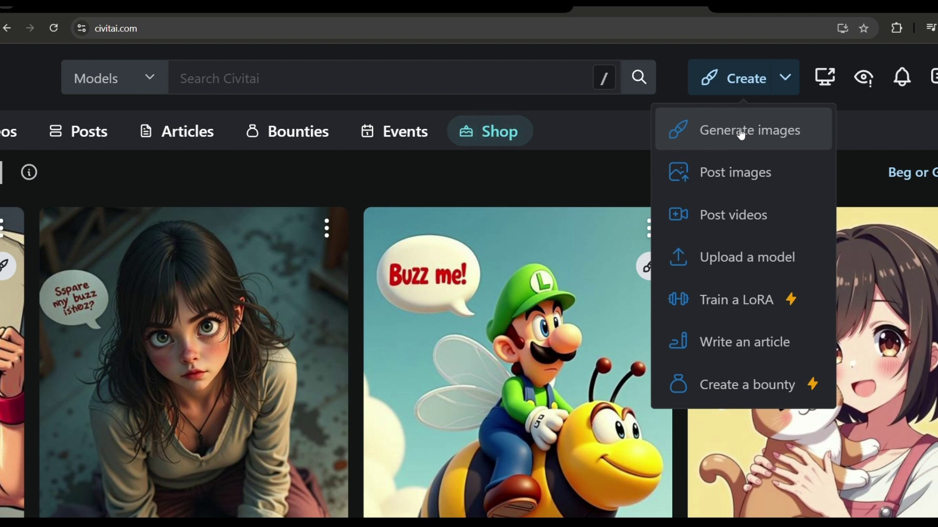
left_click(741, 132)
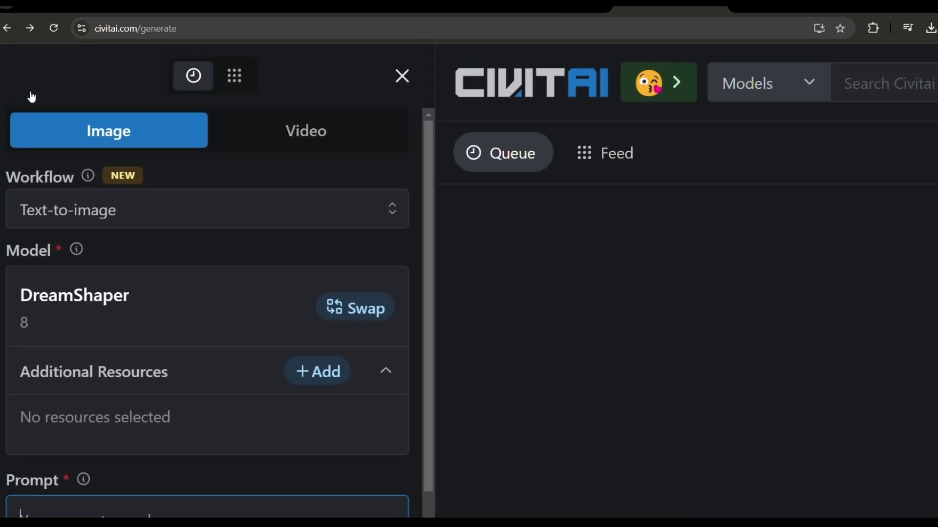
left_click(298, 125)
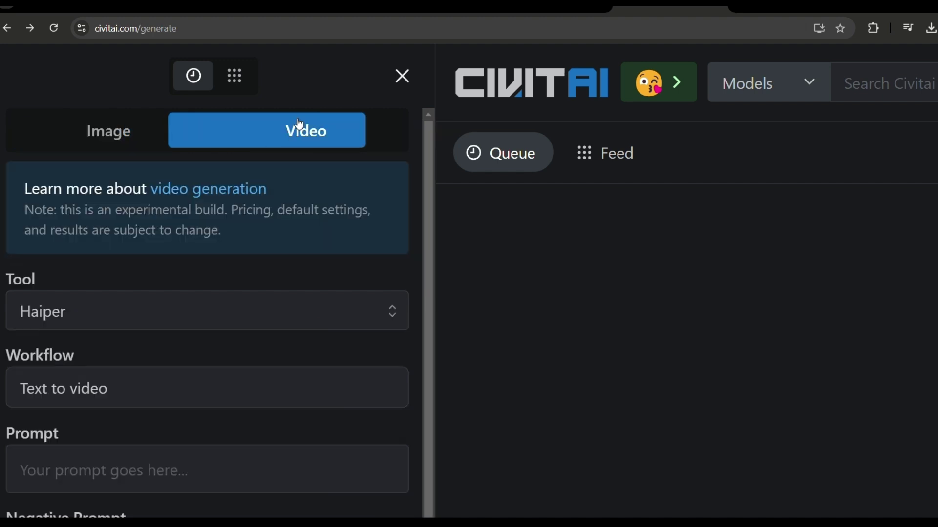
left_click(143, 147)
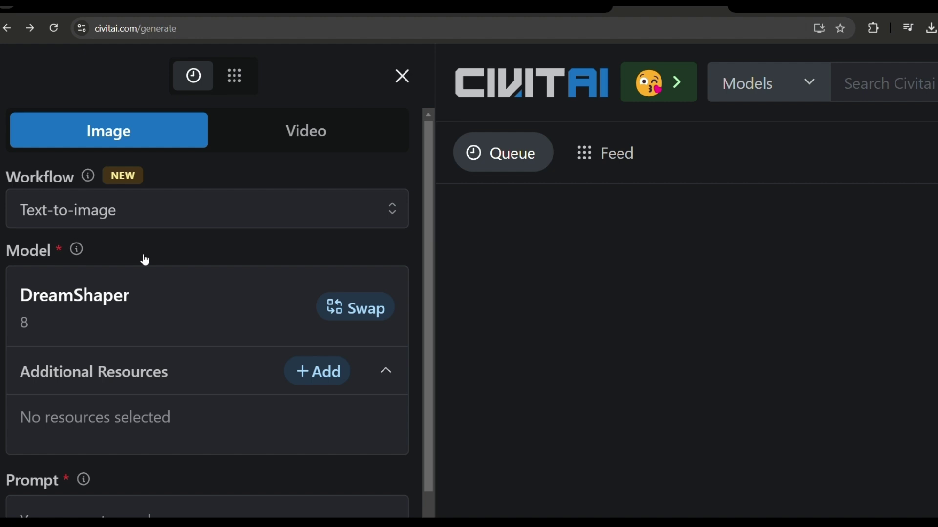
scroll(163, 334, "down", 1)
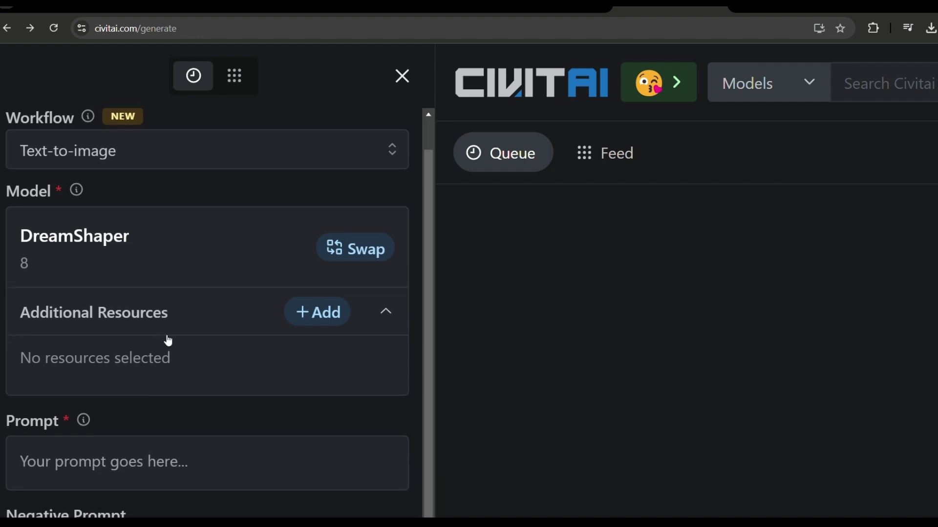
left_click(347, 249)
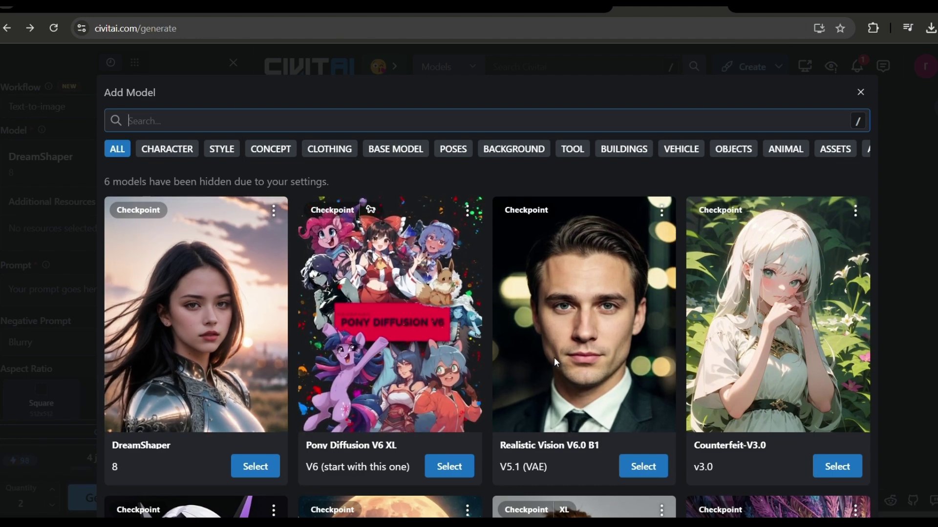
scroll(554, 357, "down", 2)
scroll(554, 357, "down", 3)
scroll(554, 357, "down", 2)
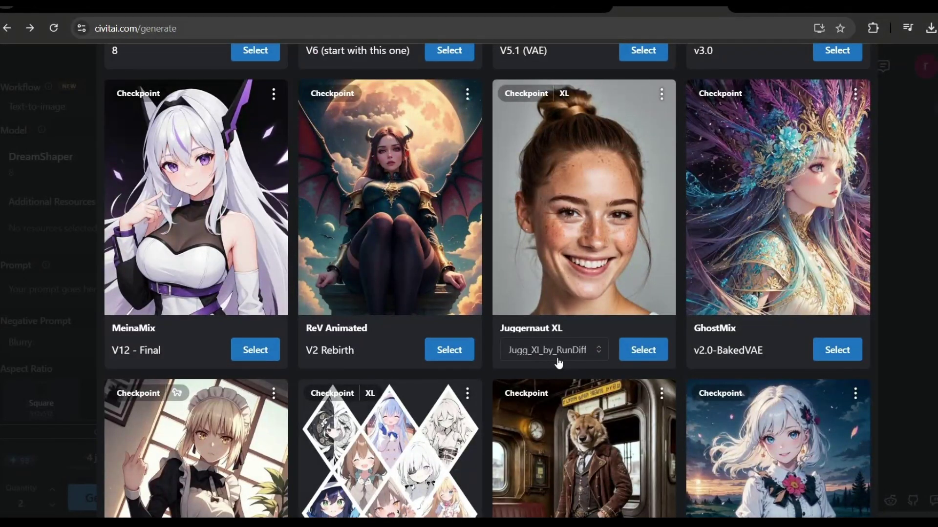
scroll(819, 323, "down", 5)
scroll(820, 322, "down", 3)
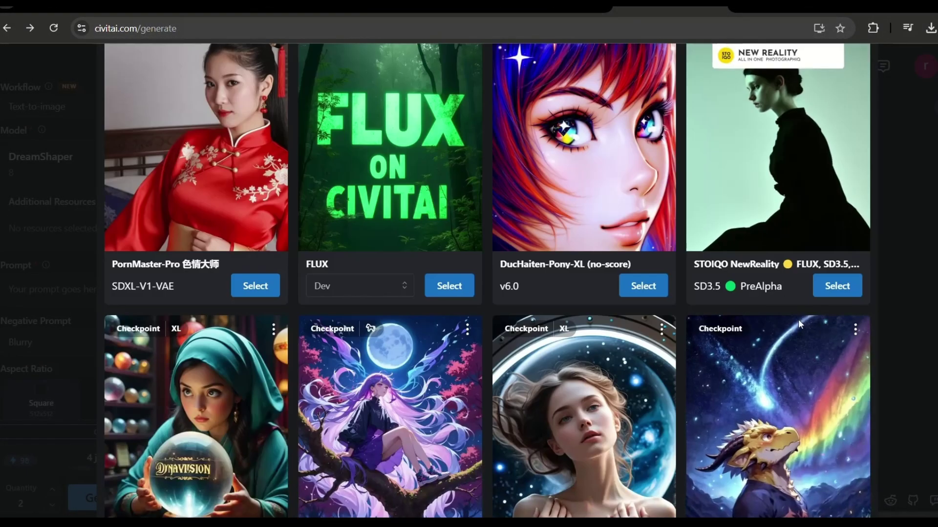
scroll(711, 352, "down", 5)
scroll(710, 358, "down", 5)
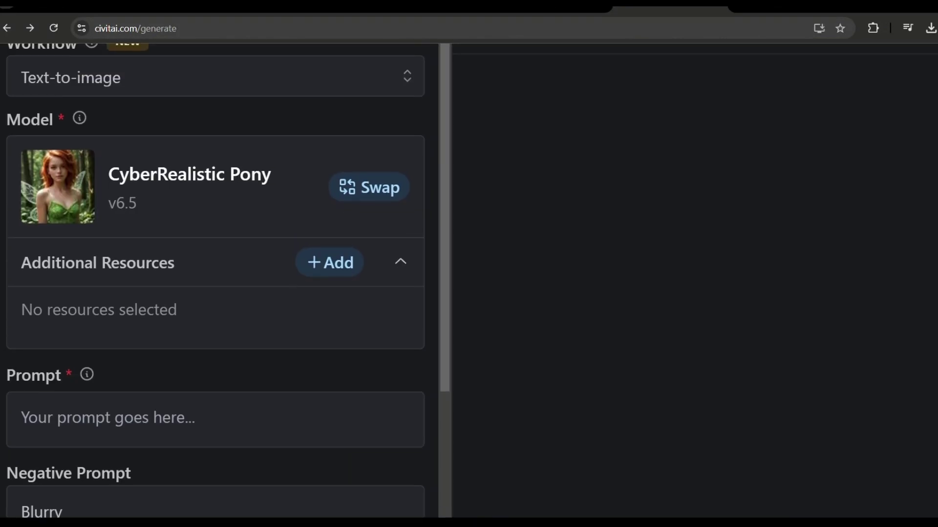
Step: Filter additional resources to Clothing and add the Sexy clothing collection LoRA at 0.50
left_click(328, 266)
left_click(230, 150)
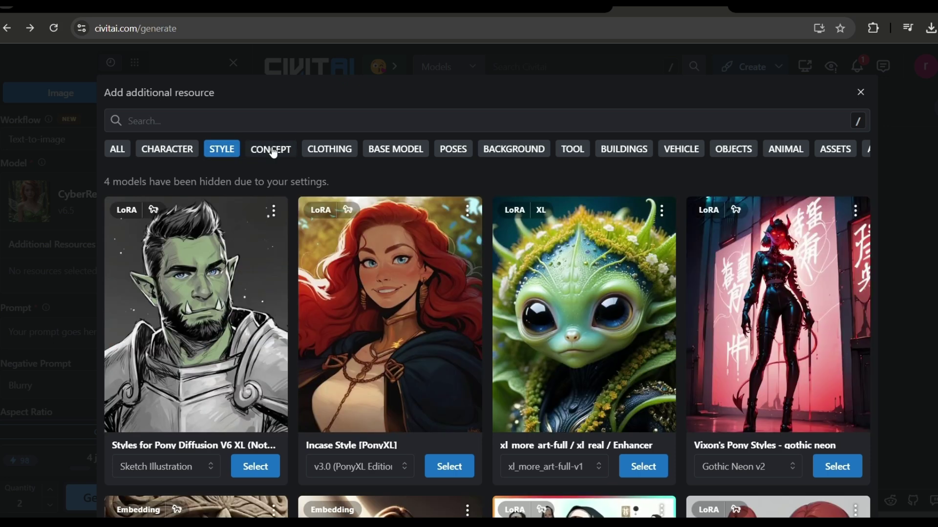
left_click(271, 151)
left_click(335, 151)
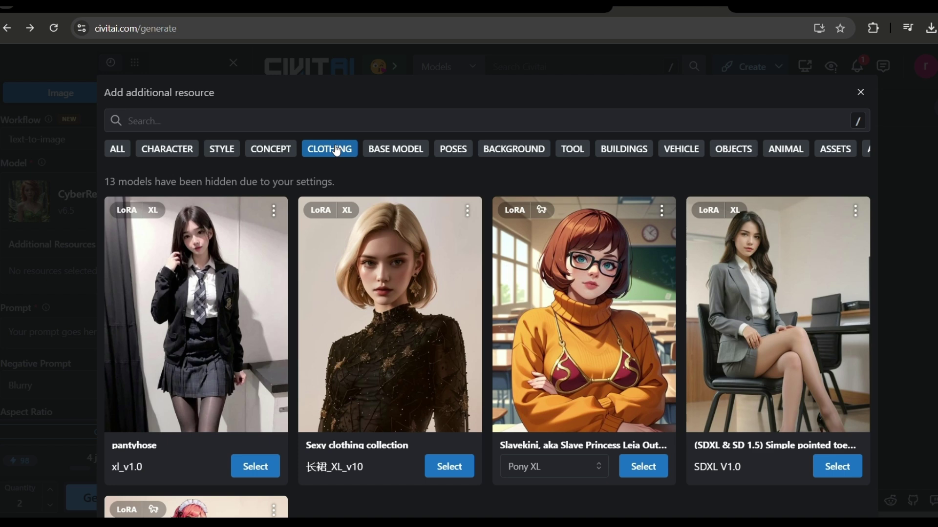
left_click(449, 467)
left_click(44, 259)
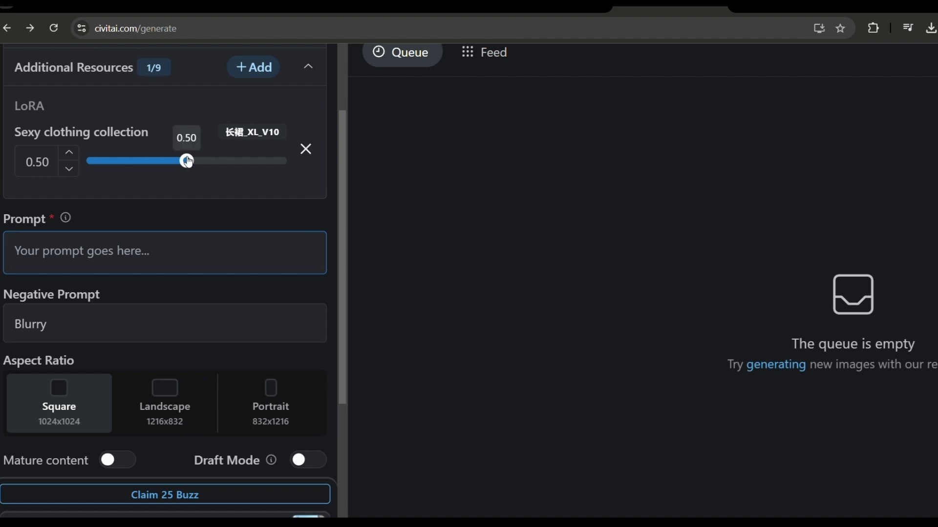
Step: Lower the LoRA to 0.40, write the sunny New York blonde-model prompt, choose Landscape
left_click_drag(186, 161, 154, 161)
type("A photorealistic image of a 21-year-old American model girl with blonde hair, standing in a sunny street with New York City skyscrapers in the background.")
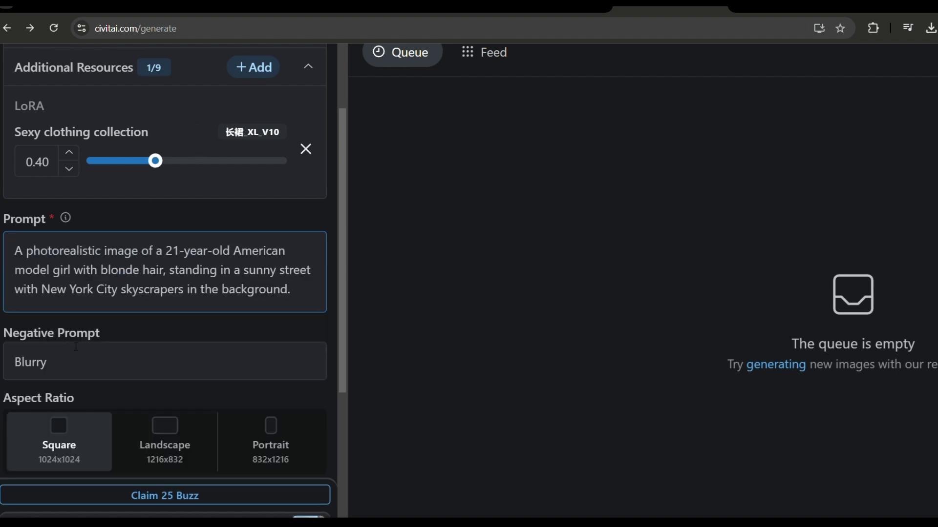
scroll(47, 359, "down", 1)
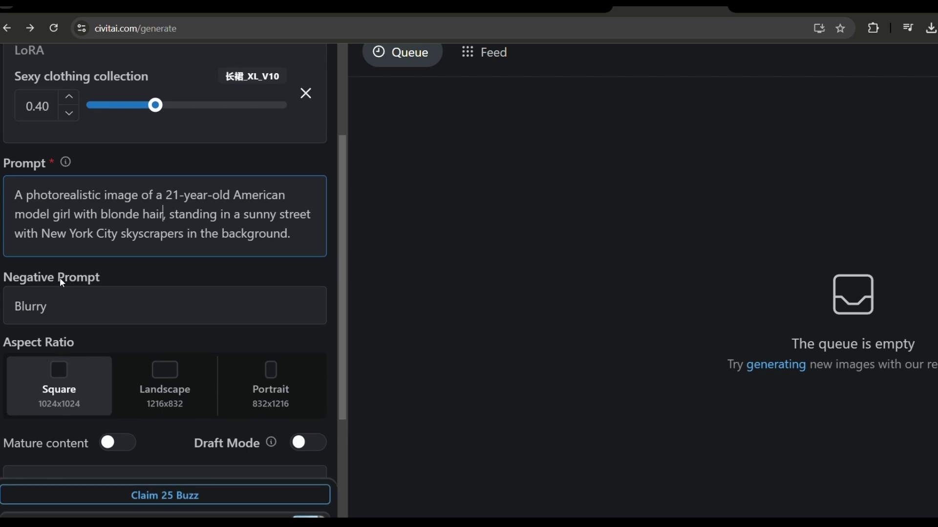
left_click(61, 313)
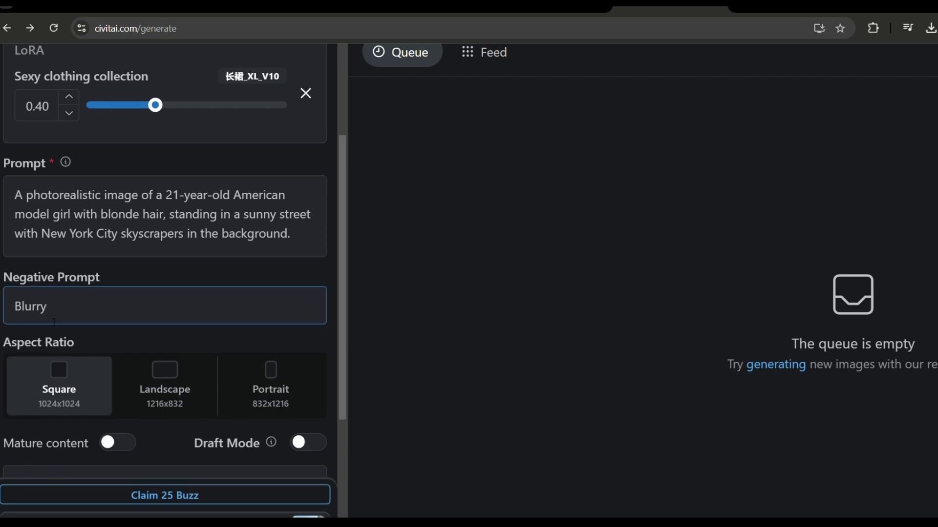
scroll(54, 320, "down", 1)
left_click(63, 315)
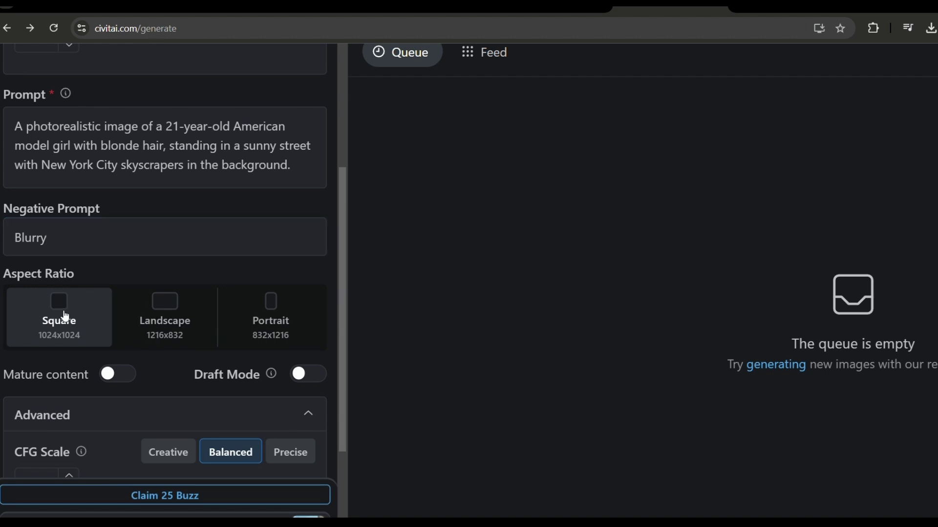
left_click(142, 317)
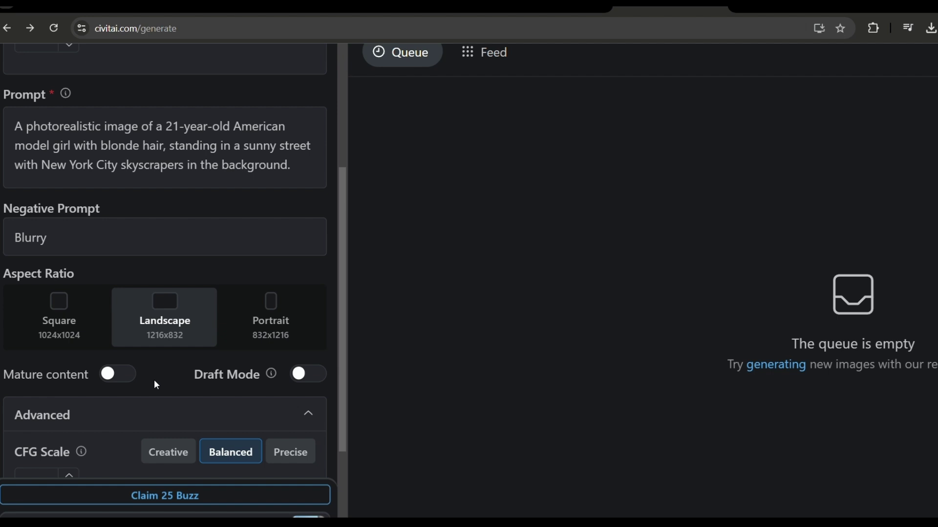
scroll(153, 379, "down", 2)
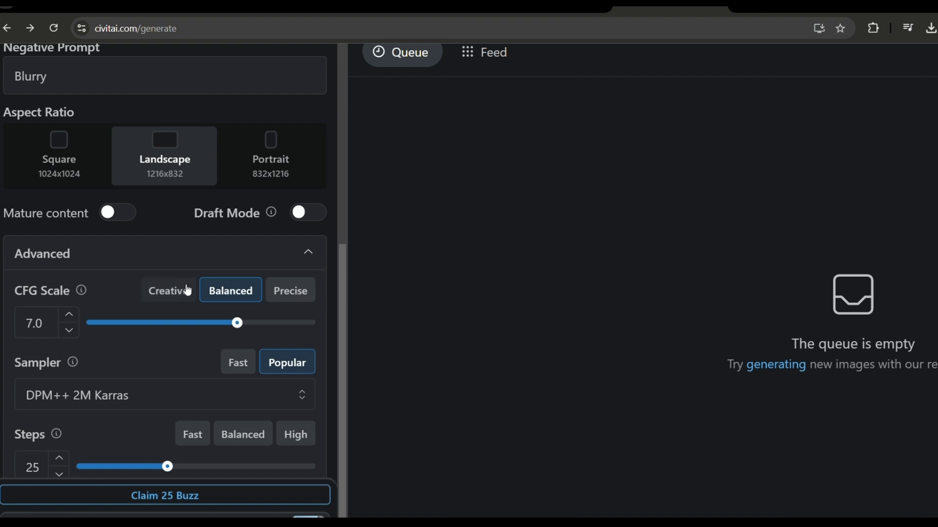
scroll(183, 373, "down", 2)
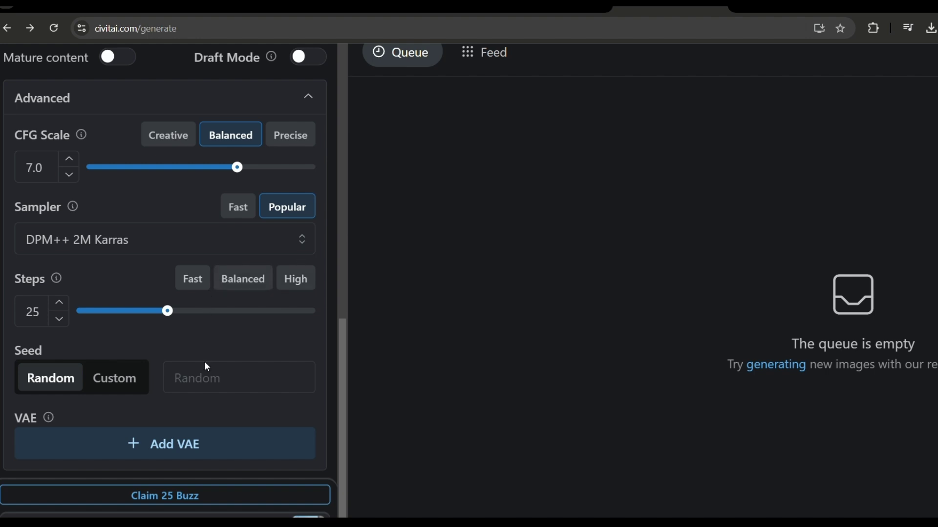
scroll(227, 461, "down", 2)
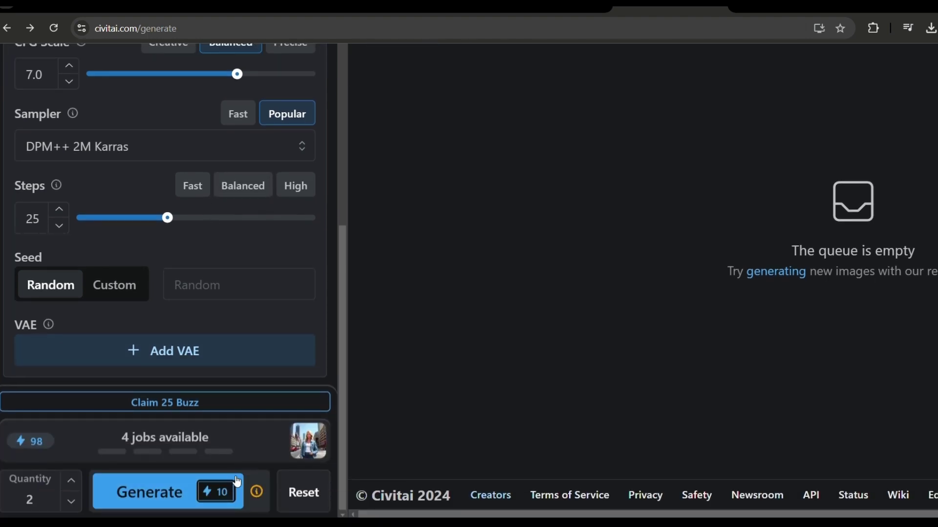
Step: Generate two images with CyberRealistic Pony and the clothing LoRA
left_click(178, 484)
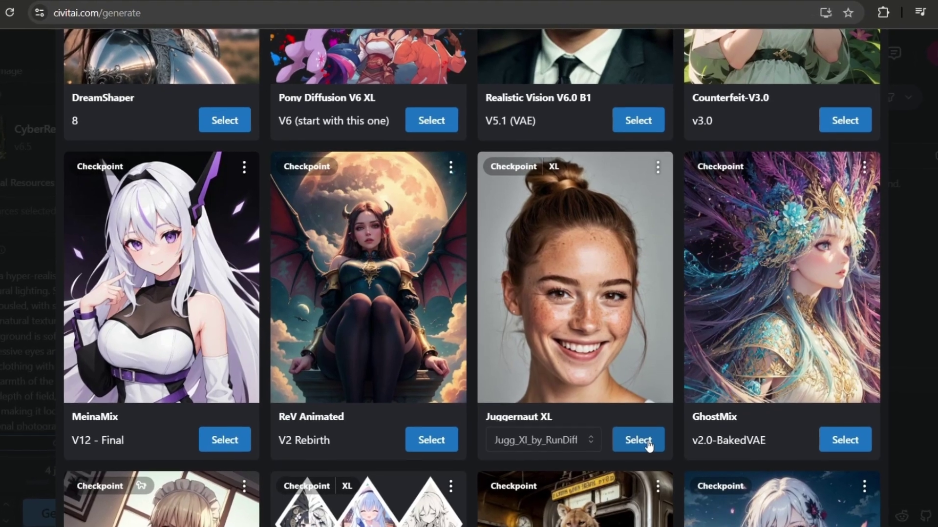
Step: Switch the model to Juggernaut XL and generate two brown-haired woman portraits
left_click(639, 438)
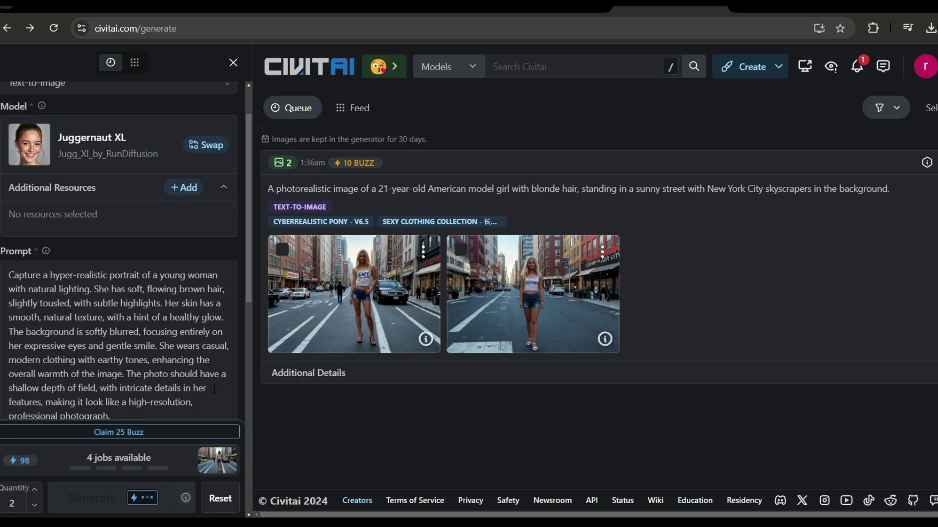
scroll(120, 415, "down", 2)
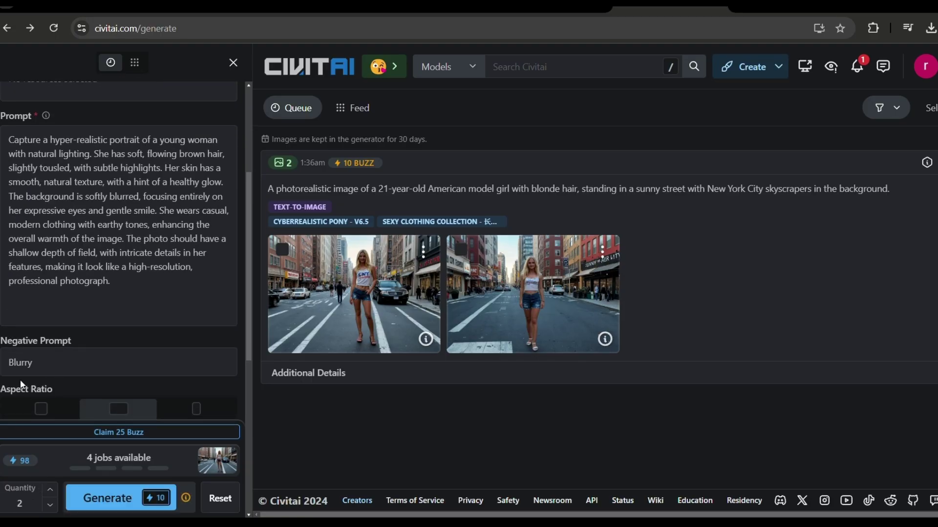
scroll(44, 411, "down", 3)
left_click(122, 499)
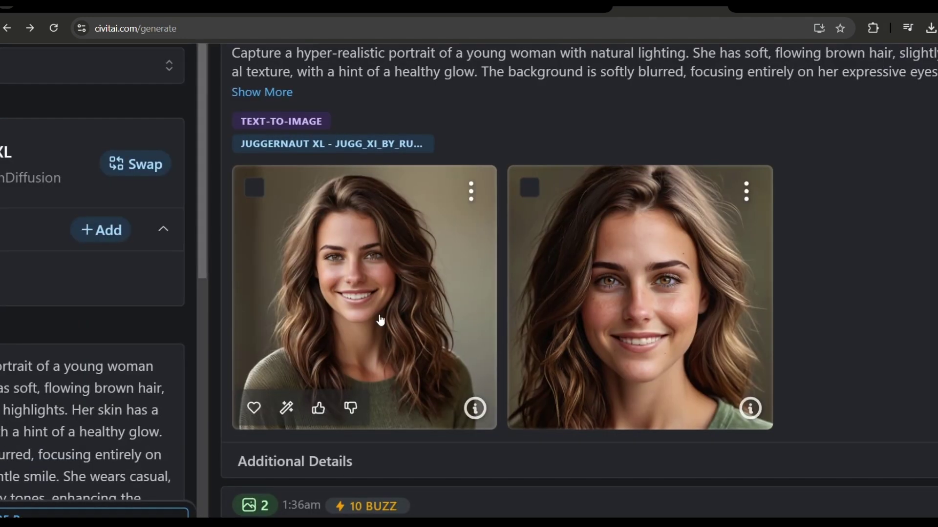
scroll(380, 319, "right", 3)
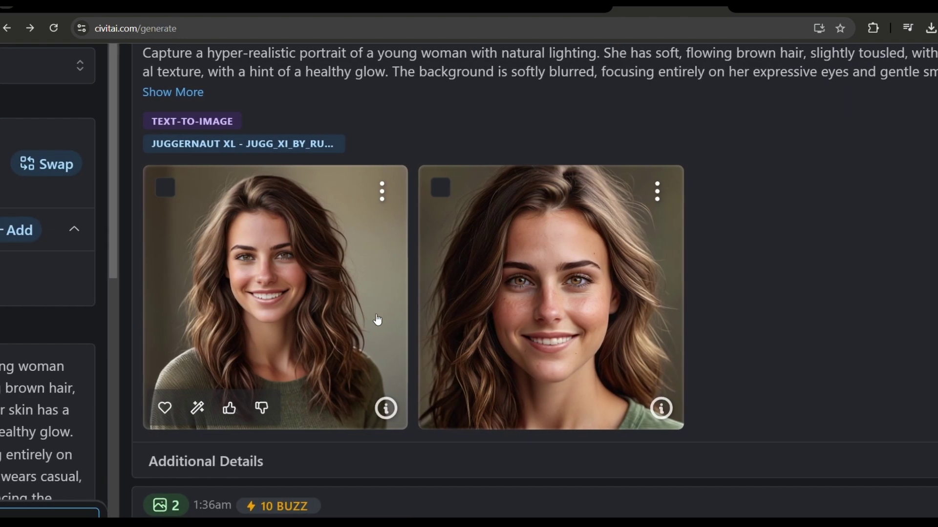
Step: Adjust the page zoom and bring up the model choices to replace Juggernaut XL
key("ctrl+minus")
key("ctrl+minus")
key("ctrl+minus")
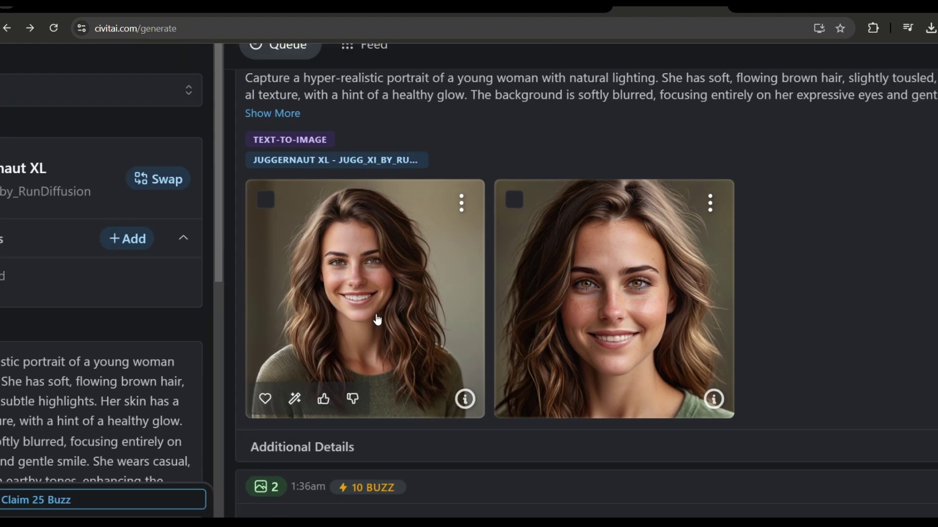
key("ctrl+minus")
key("ctrl+plus")
key("ctrl+plus")
key("ctrl+plus")
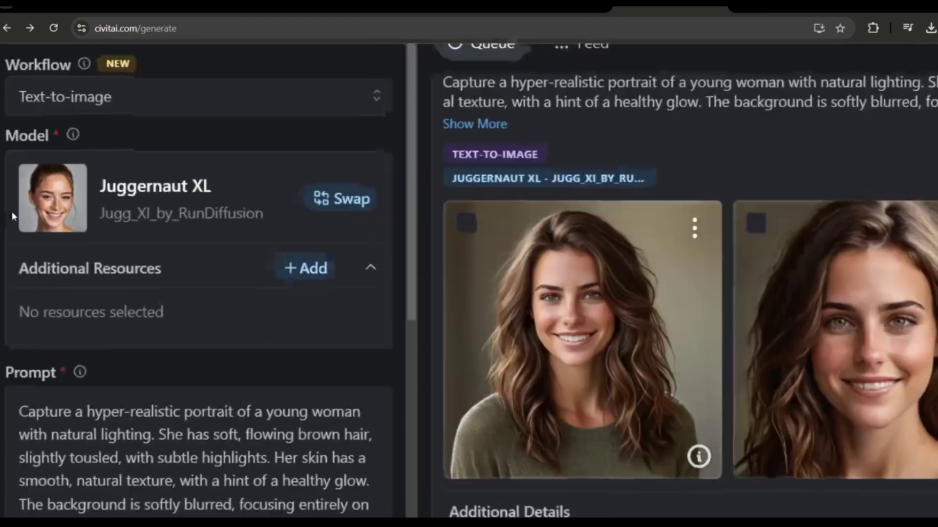
left_click(341, 205)
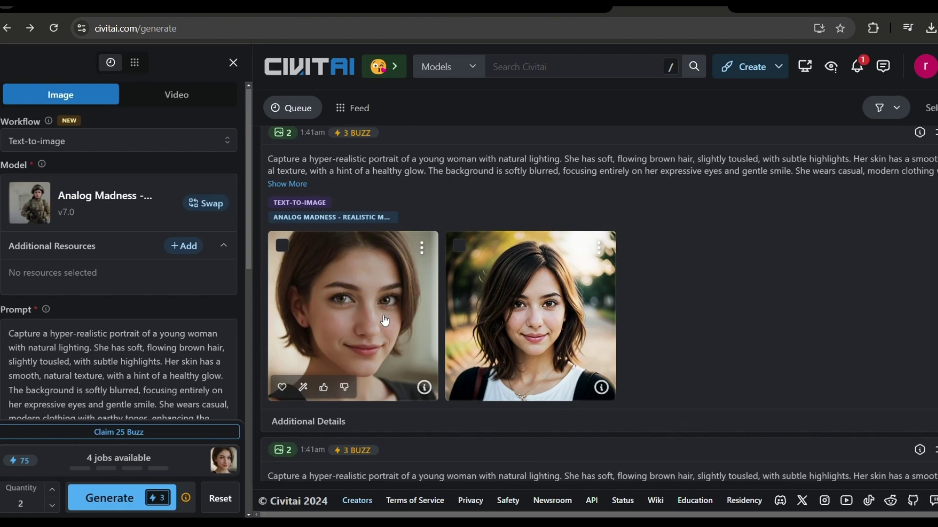
scroll(201, 329, "down", 5)
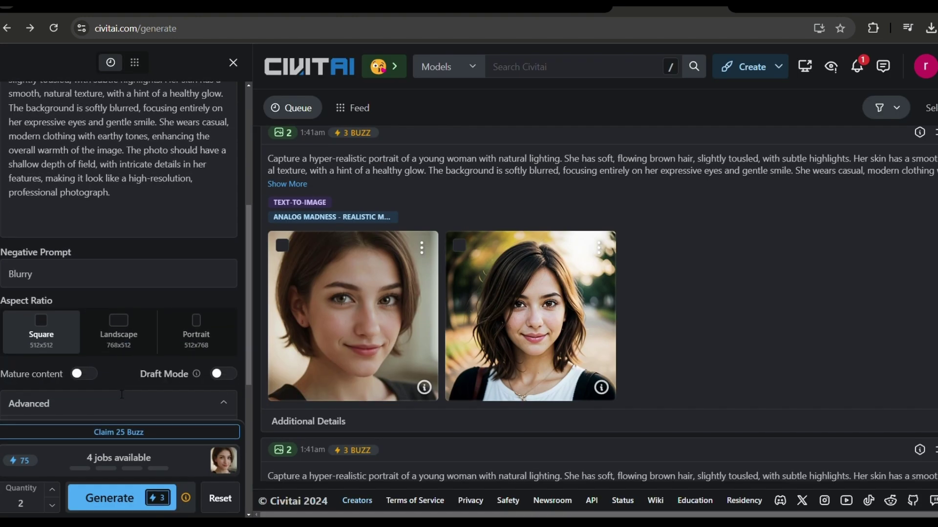
Step: Set the aspect ratio to Portrait
left_click(202, 328)
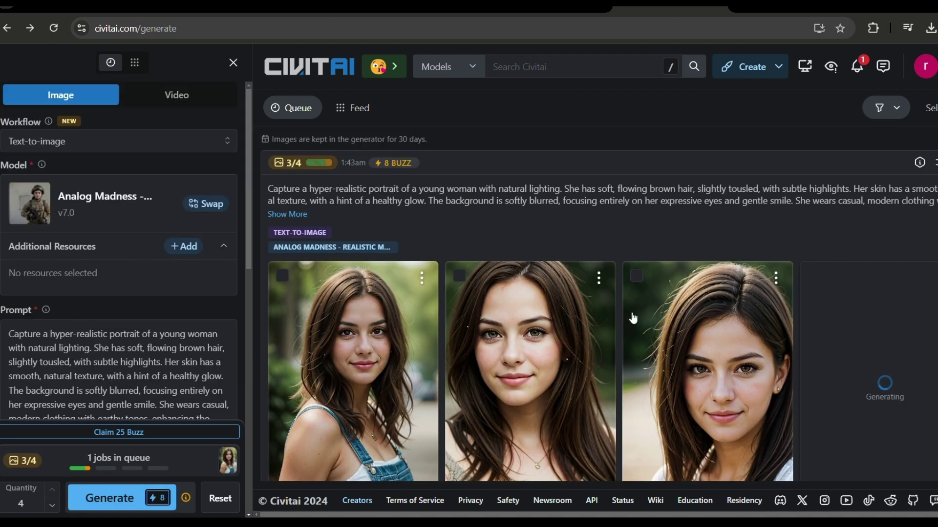
scroll(633, 319, "down", 1)
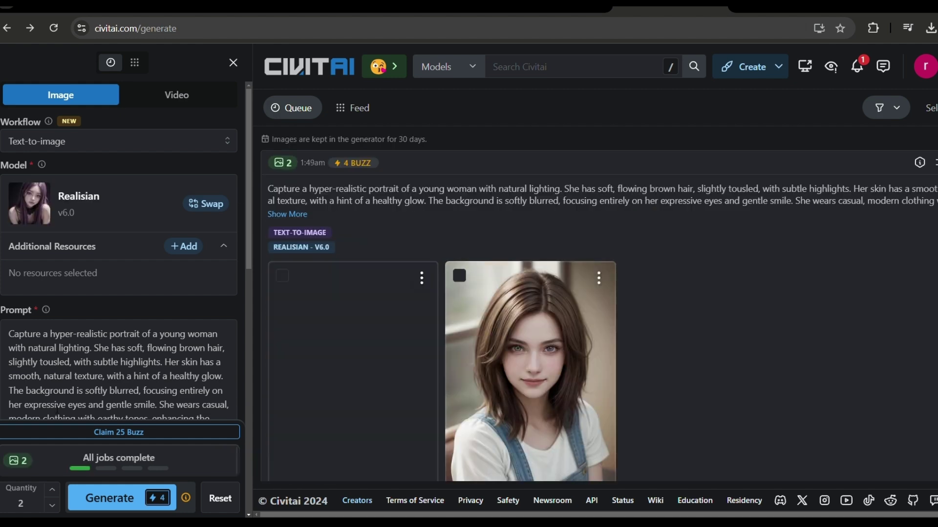
scroll(273, 275, "down", 1)
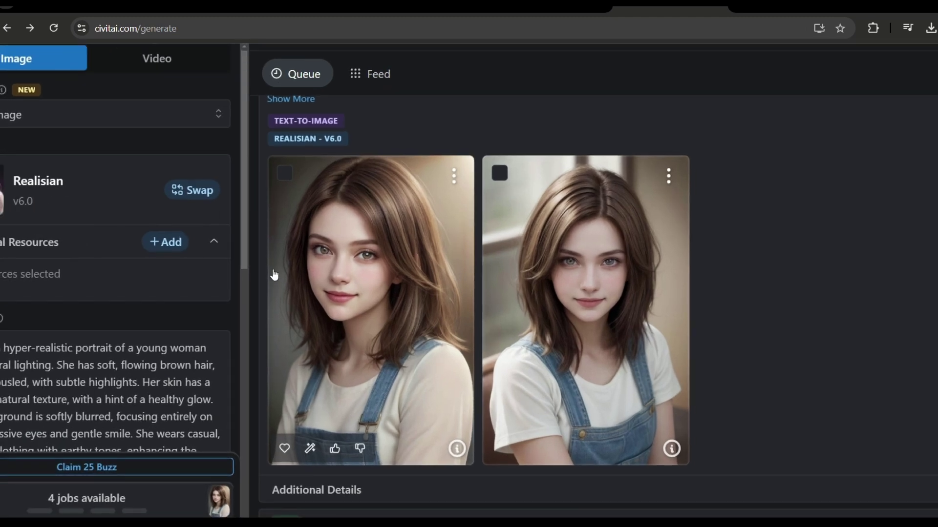
scroll(402, 330, "down", 5)
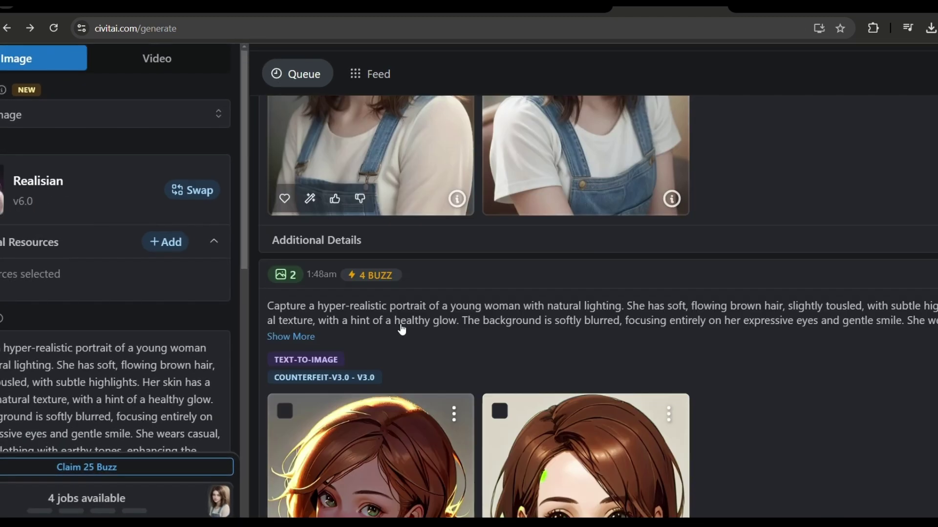
scroll(401, 329, "down", 1)
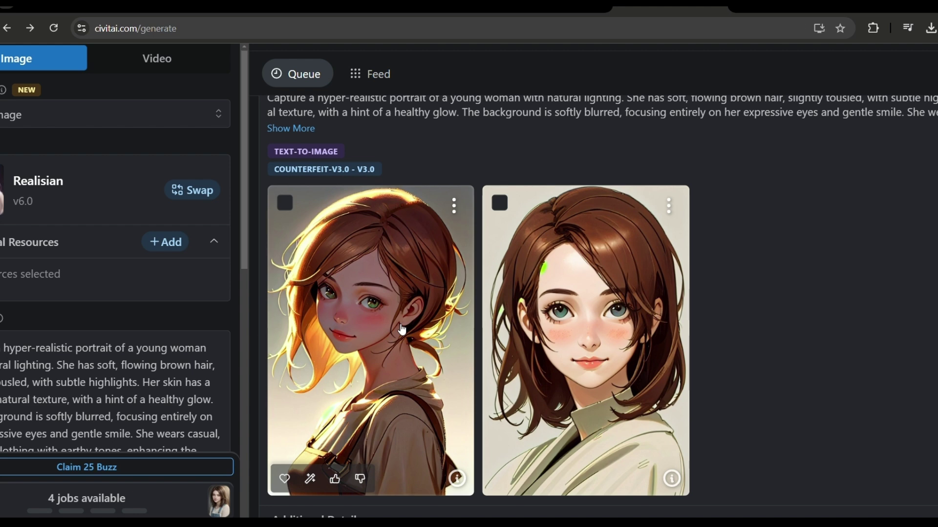
scroll(401, 330, "down", 5)
scroll(401, 329, "down", 5)
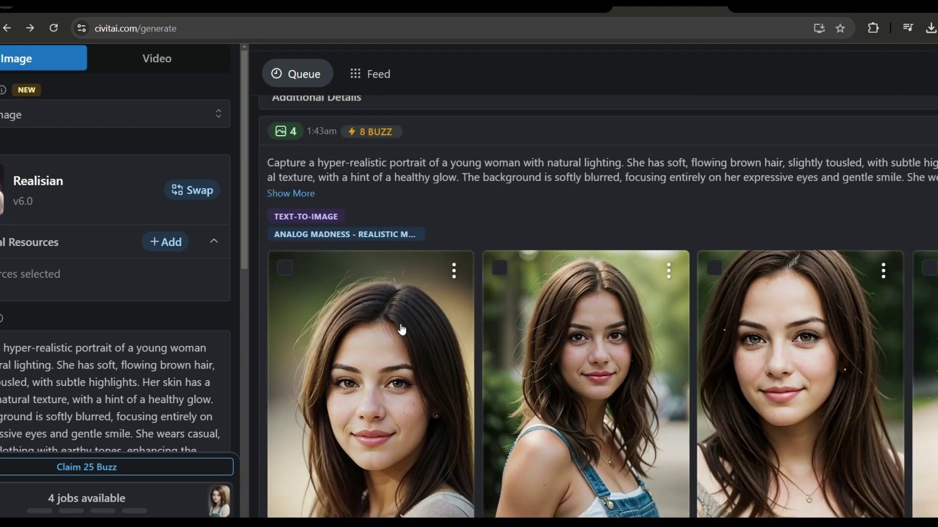
scroll(401, 330, "down", 1)
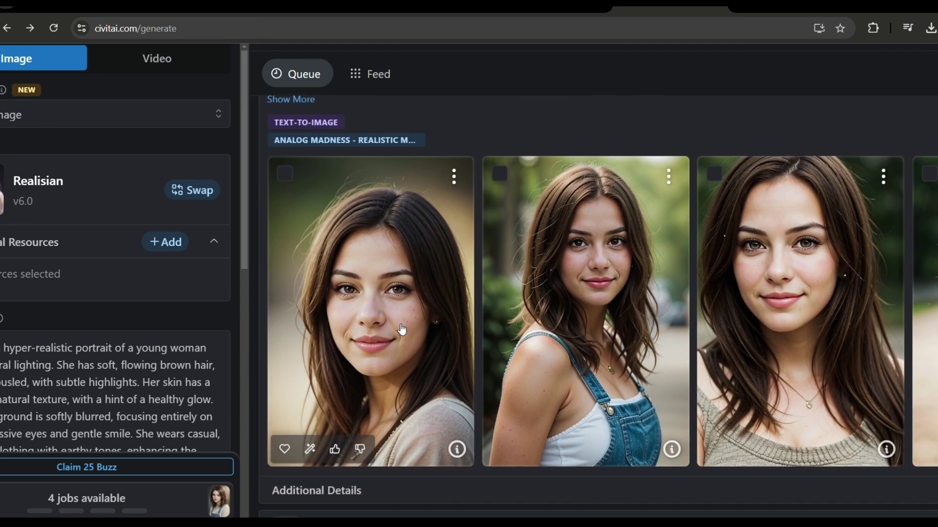
scroll(402, 330, "down", 3)
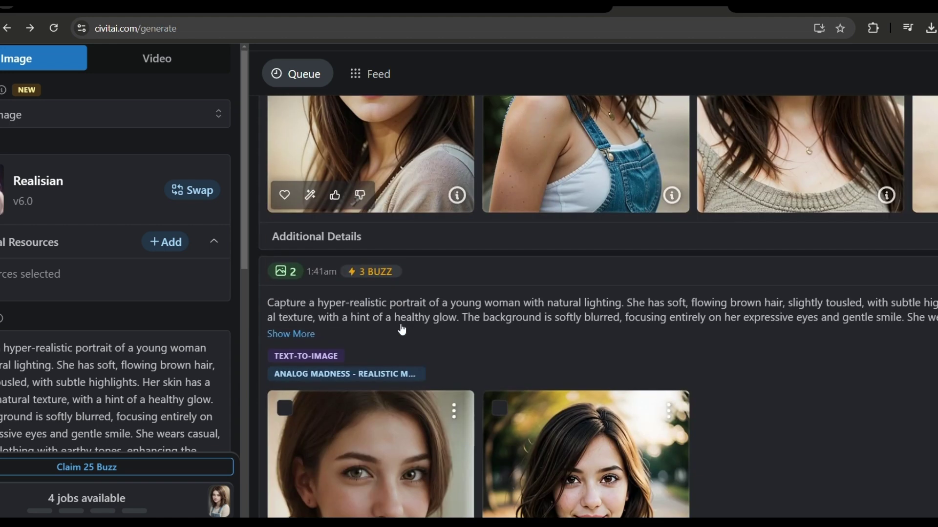
scroll(401, 330, "down", 2)
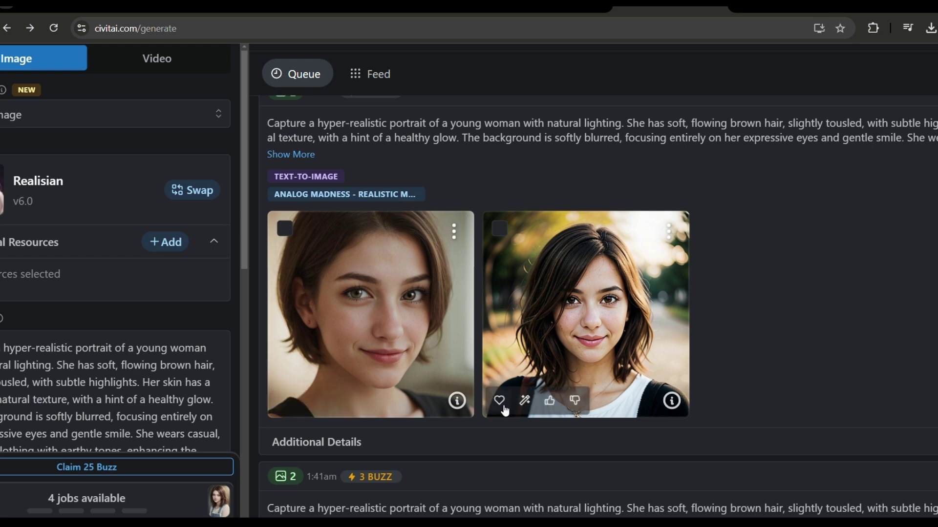
scroll(525, 446, "down", 2)
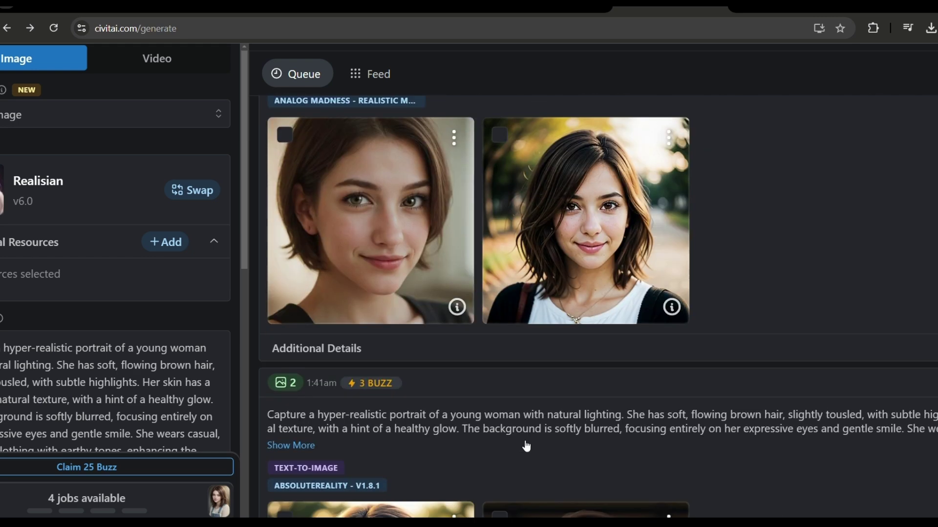
scroll(525, 445, "down", 2)
scroll(521, 445, "down", 2)
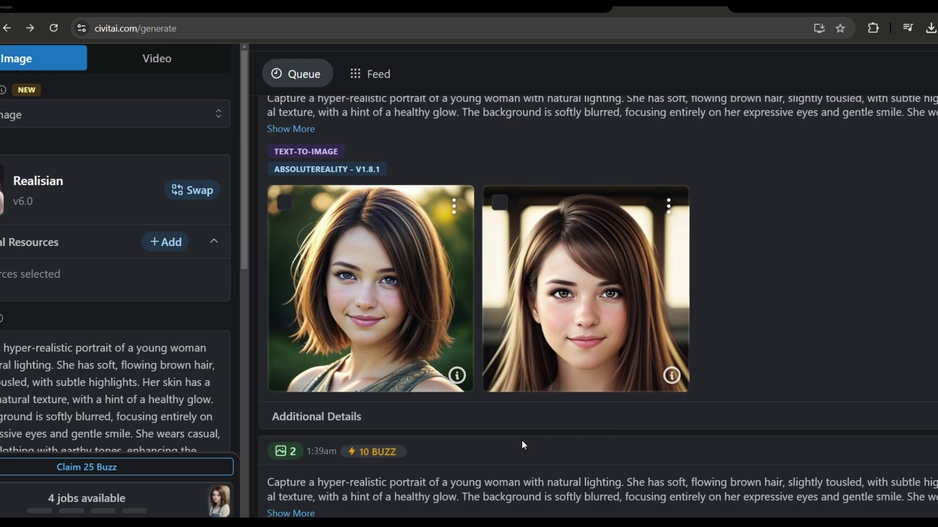
scroll(522, 445, "down", 2)
scroll(525, 446, "down", 4)
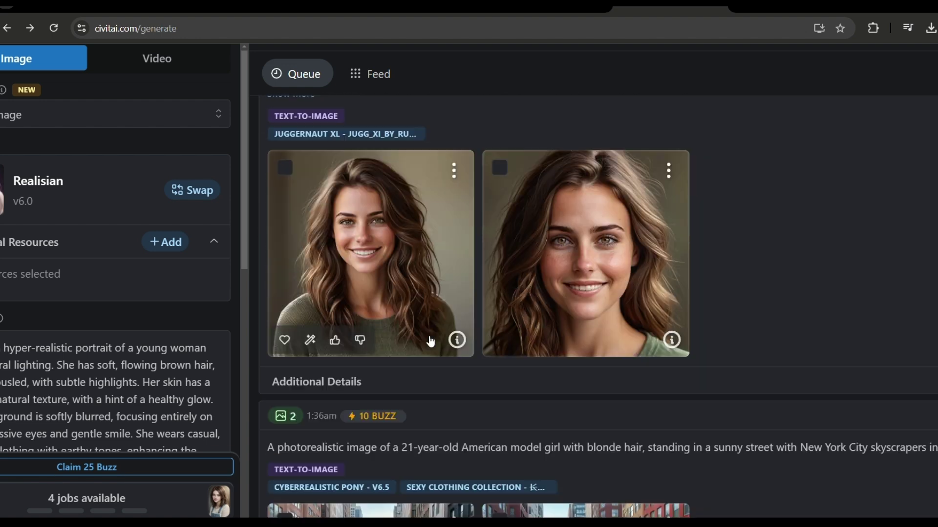
Step: Generate img2img variations of the first smiling brown-haired Juggernaut XL portrait
left_click(456, 168)
left_click(433, 404)
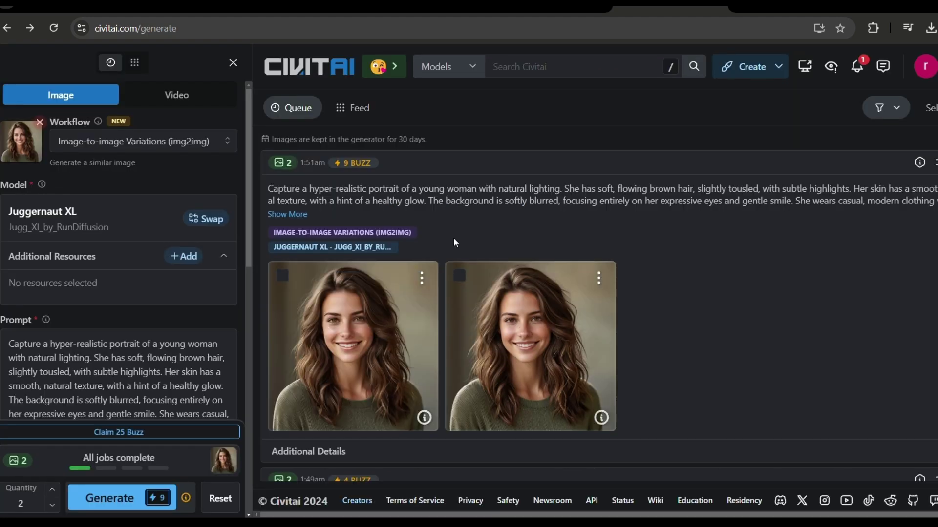
scroll(329, 381, "up", 5, "ctrl")
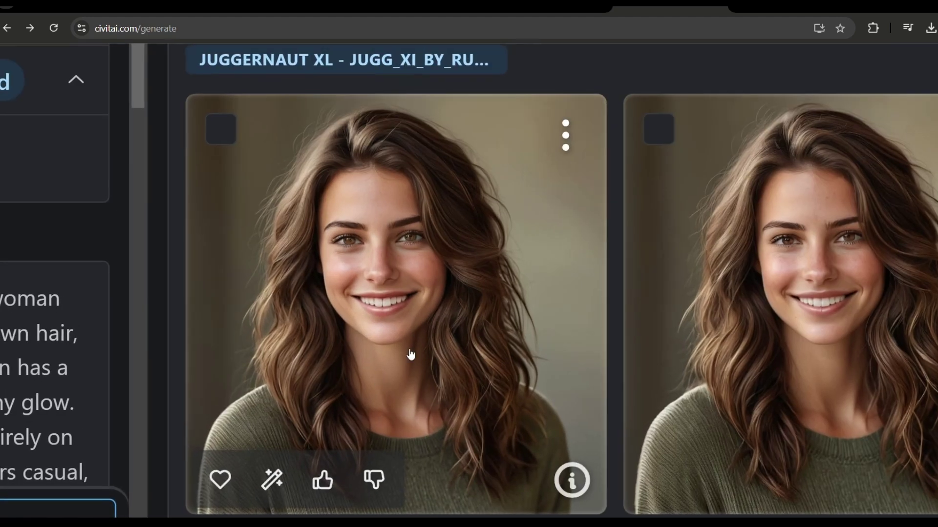
scroll(412, 337, "right", 4)
scroll(412, 329, "right", 1)
scroll(666, 355, "down", 1)
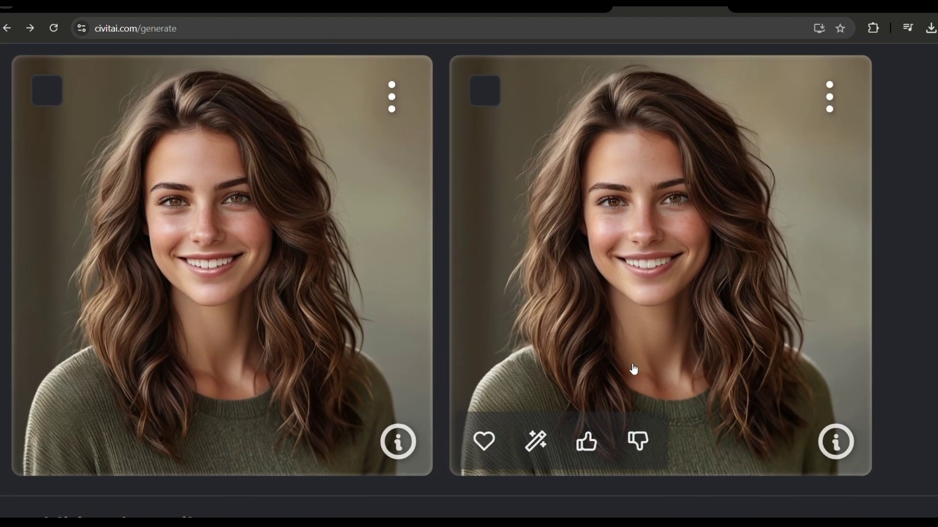